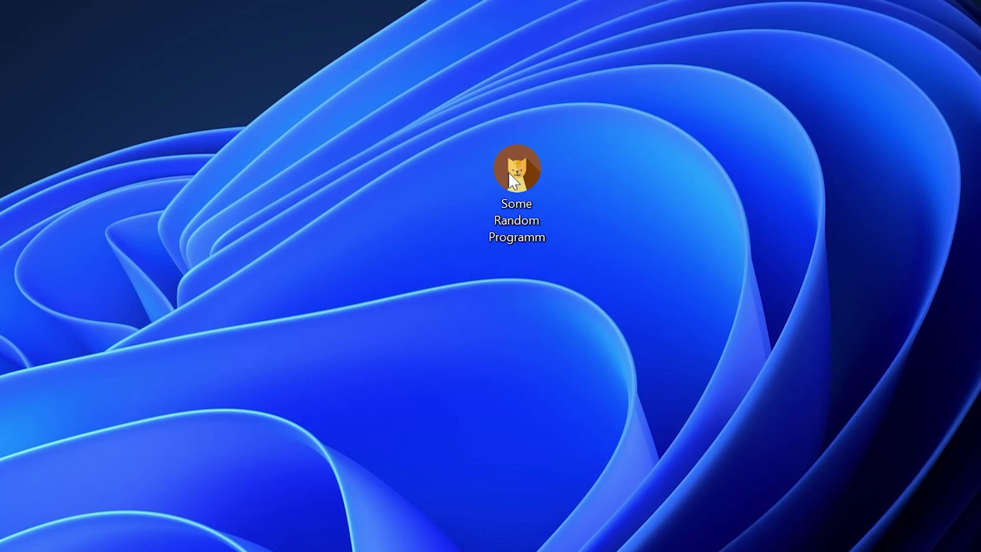
Step: Launch 'Some Random Programm' from the desktop to reproduce the missing zunecfg.dll error
double_click(526, 165)
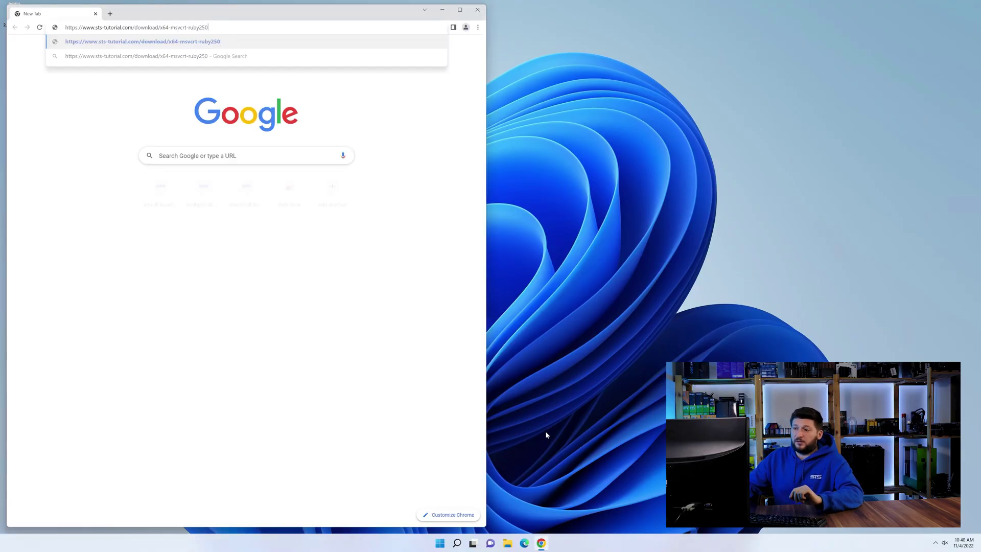
Step: Download the 64-bit x64-msvcrt-ruby250.dll zip from the STS-Tutorial page
scroll(162, 275, down, 20)
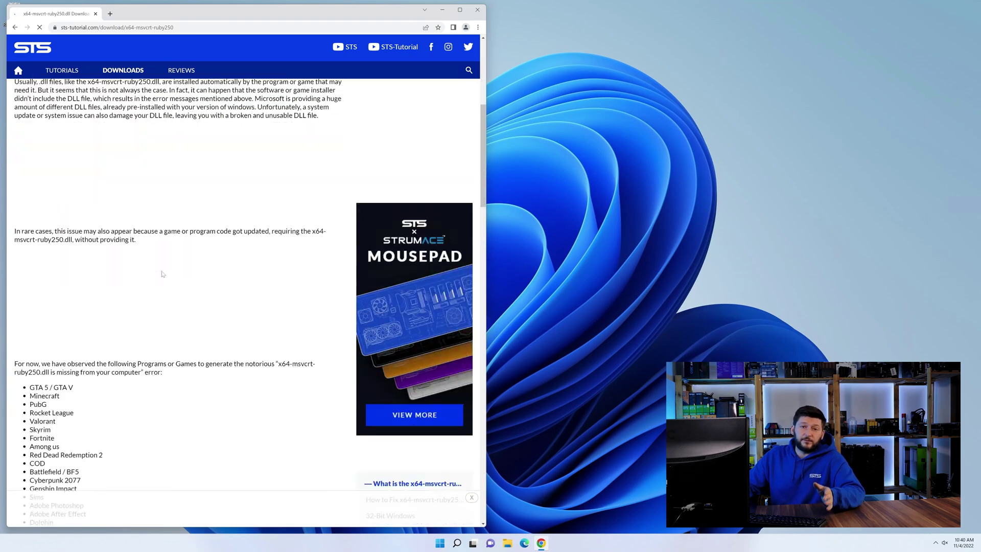
scroll(163, 275, down, 15)
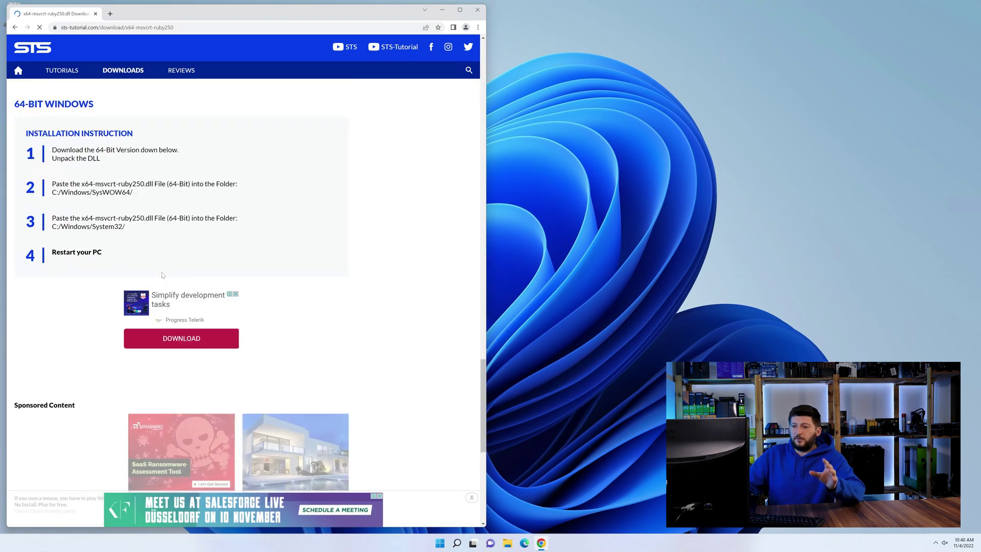
click(282, 351)
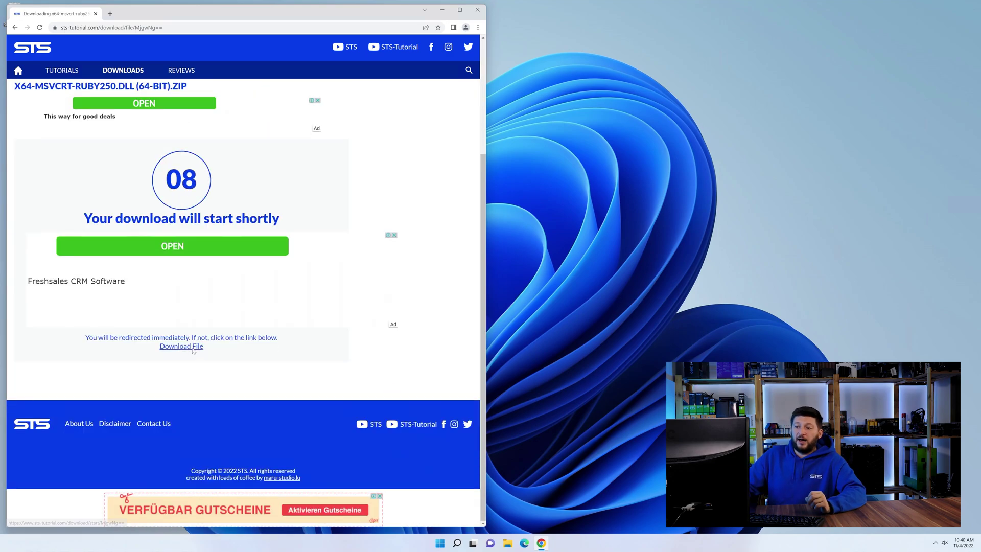
click(193, 346)
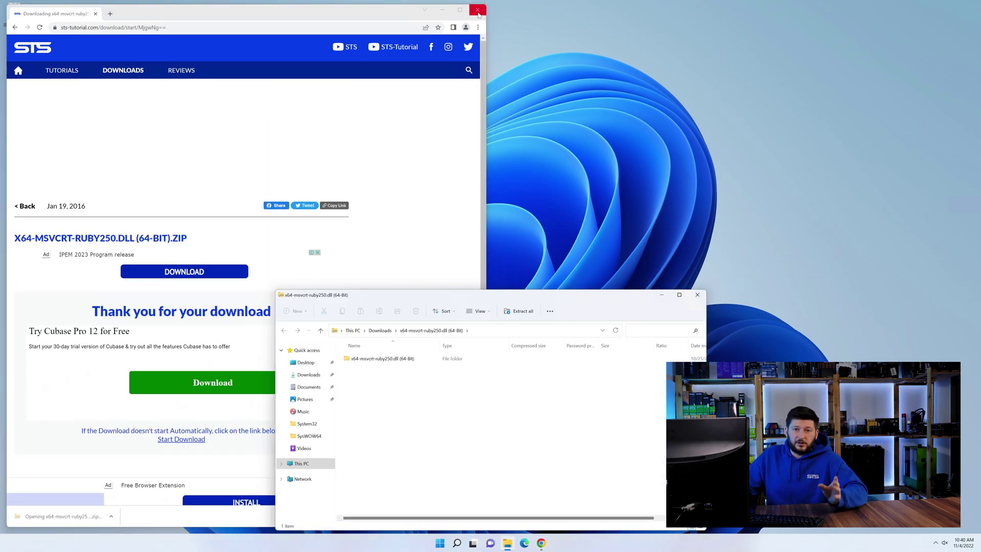
Step: Close Chrome, open the DLL folder in the zip, and browse a second window to C:\Windows
click(478, 10)
double_click(363, 359)
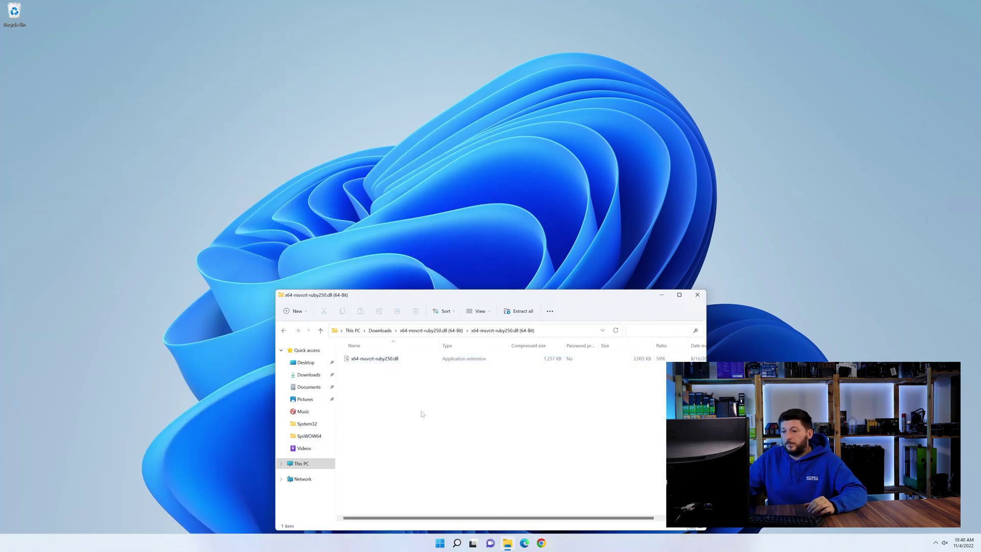
middle_click(509, 544)
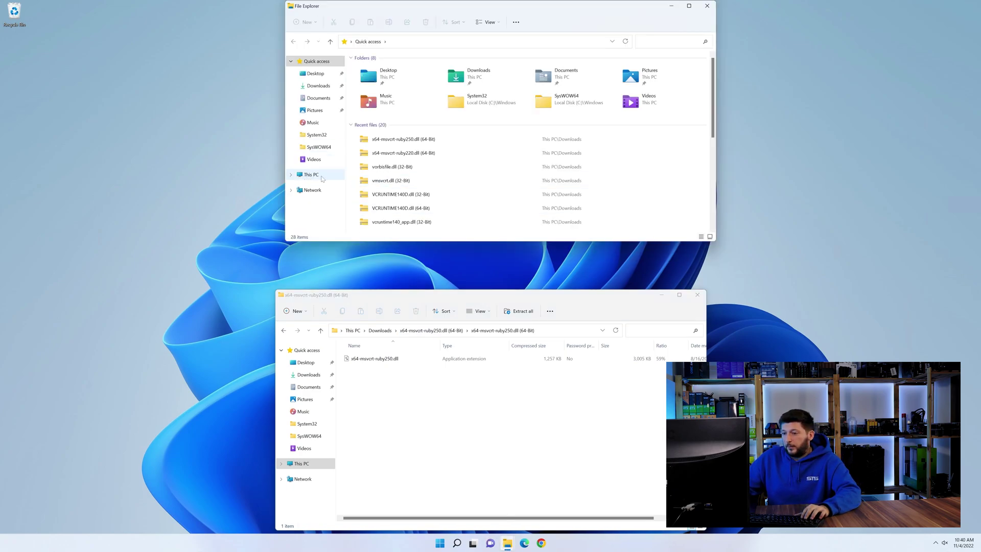
click(322, 178)
double_click(407, 130)
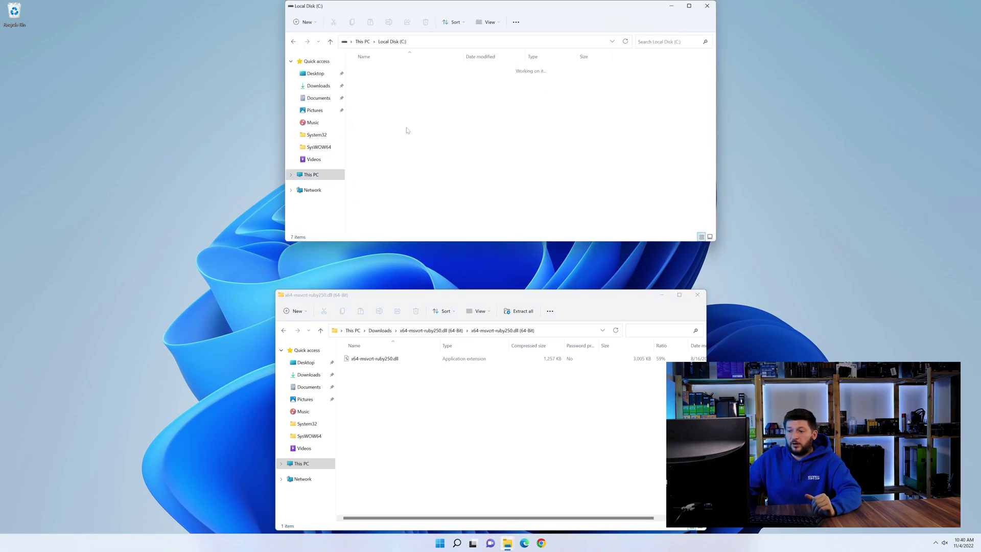
double_click(379, 142)
Step: Copy x64-msvcrt-ruby250.dll into System32 and SysWOW64, then close the Windows folder window
scroll(397, 172, down, 10)
scroll(397, 175, down, 3)
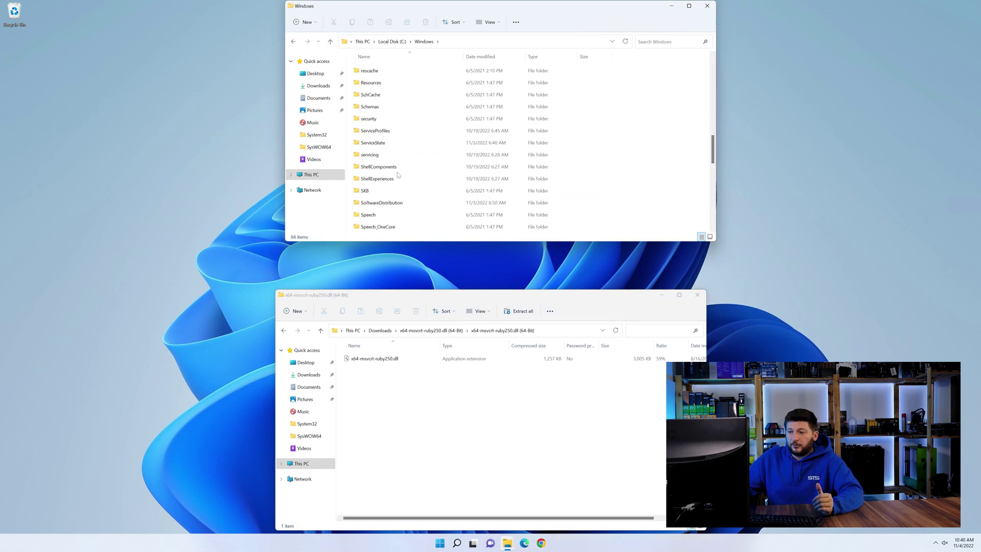
scroll(393, 174, down, 3)
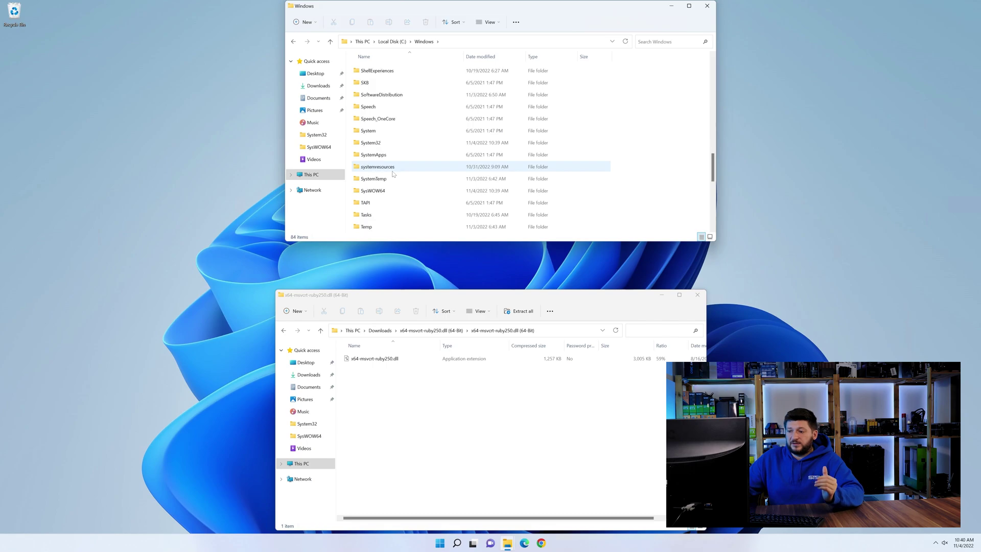
click(375, 190)
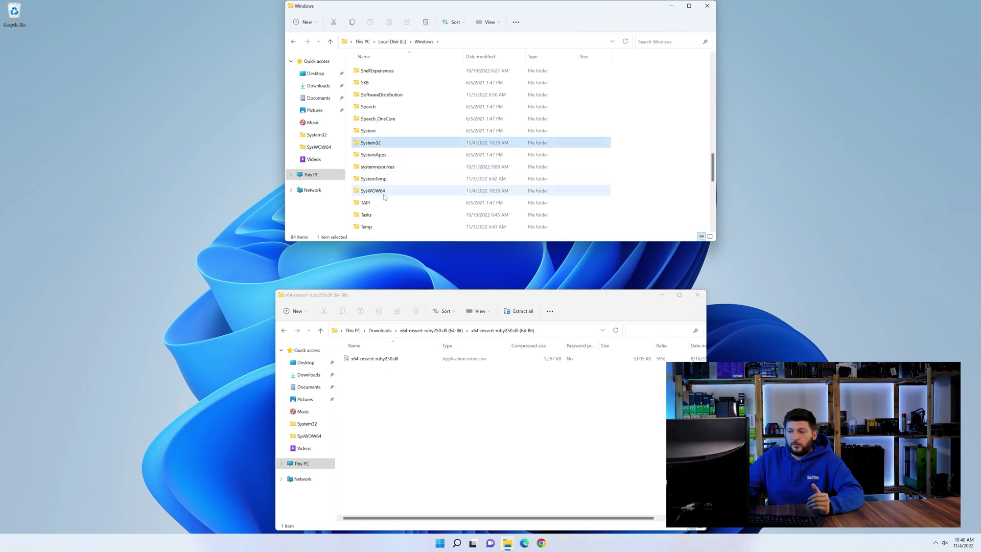
click(386, 143)
drag(378, 358, 363, 145)
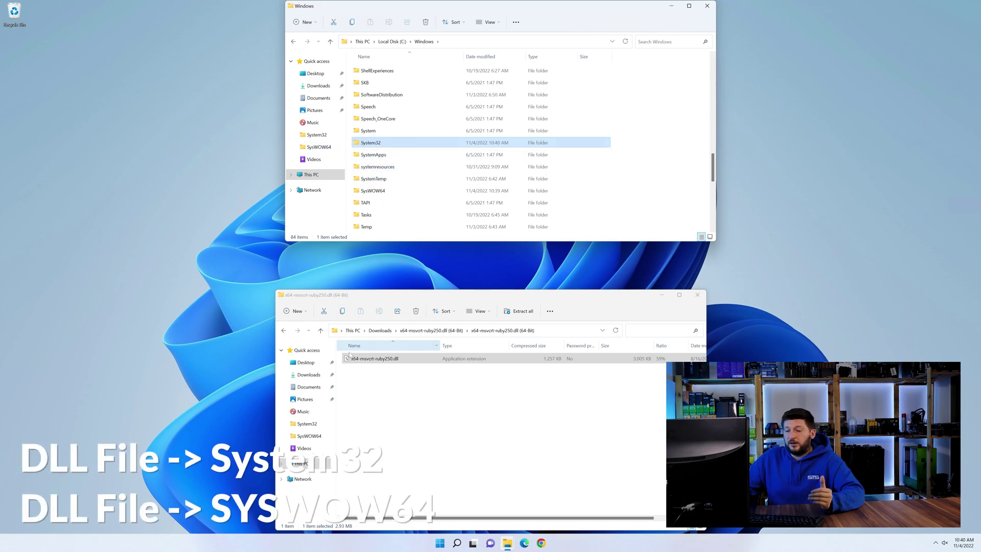
drag(378, 358, 377, 193)
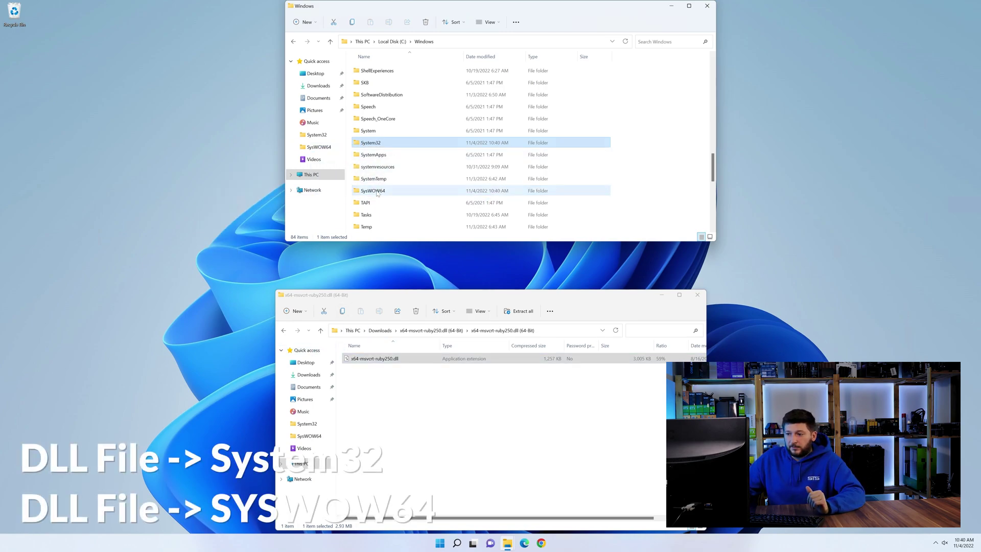
click(707, 6)
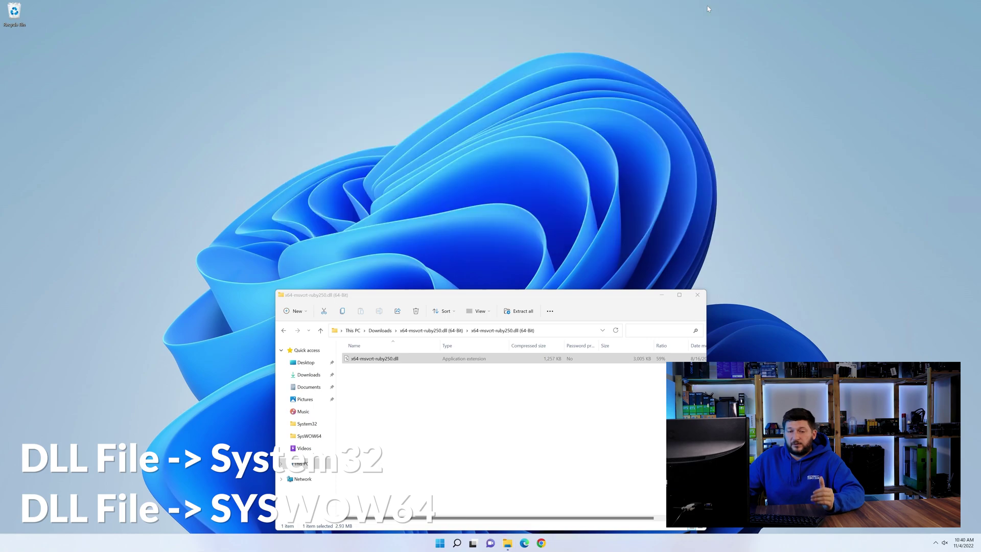
Step: Close the remaining zip archive Explorer window
click(696, 296)
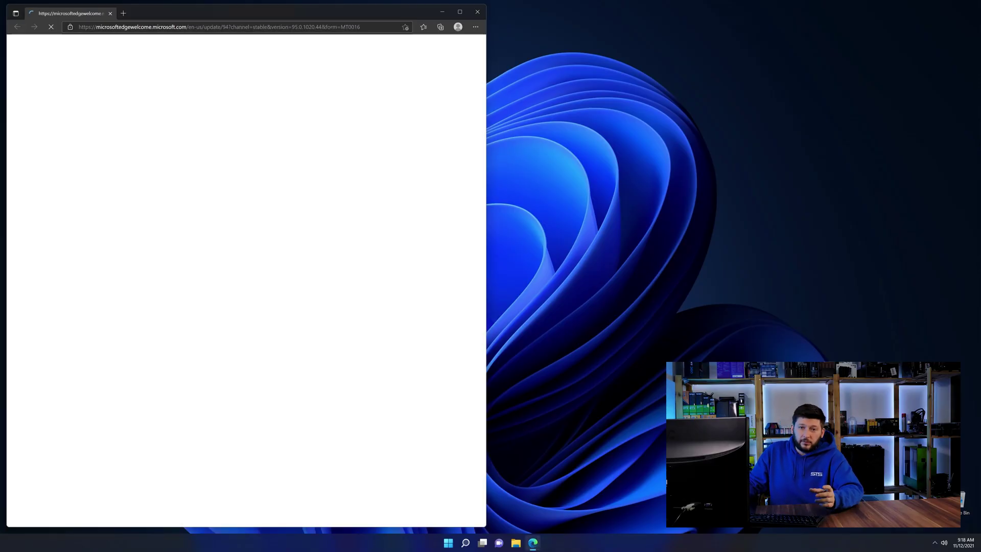
Step: Load the STS-Tutorial Visual C++ Redistributable 2019 page in Edge and scroll to the download buttons
click(272, 26)
text(https://www.sts-tutorial.com/download/credistributable2019)
key(Return)
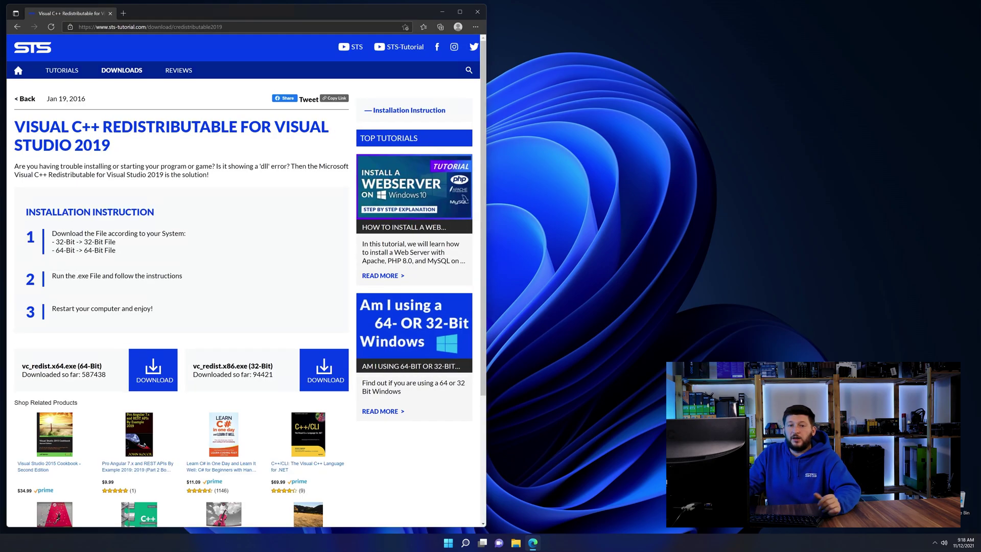
scroll(175, 336, down, 3)
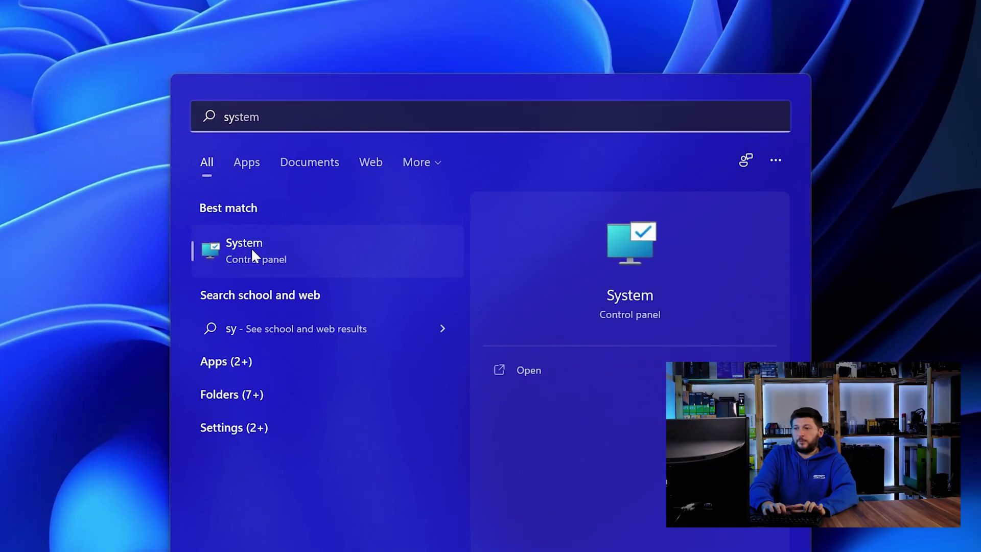
Step: Confirm a 64-bit system type in System > About, then download and run vc_redist.x64.exe
click(284, 252)
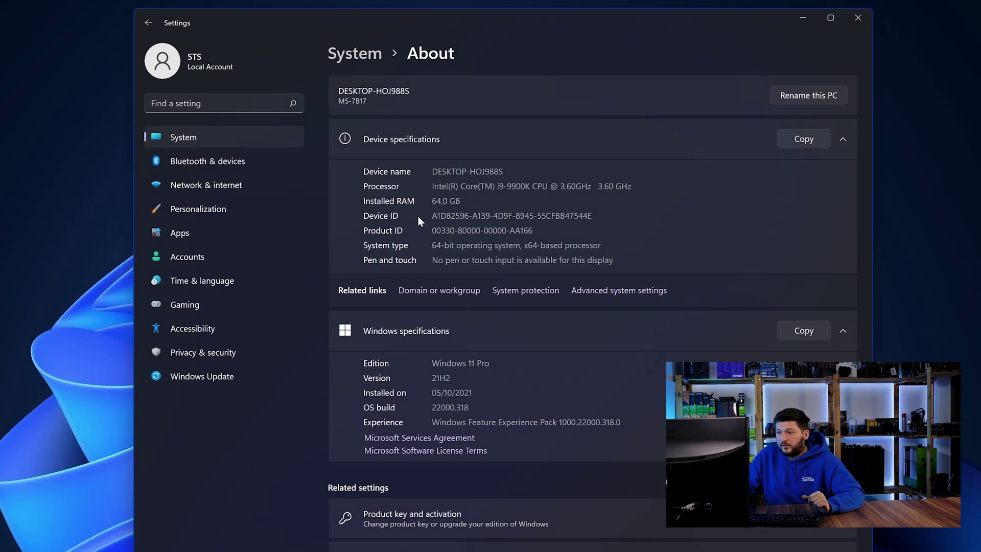
drag(431, 245, 444, 245)
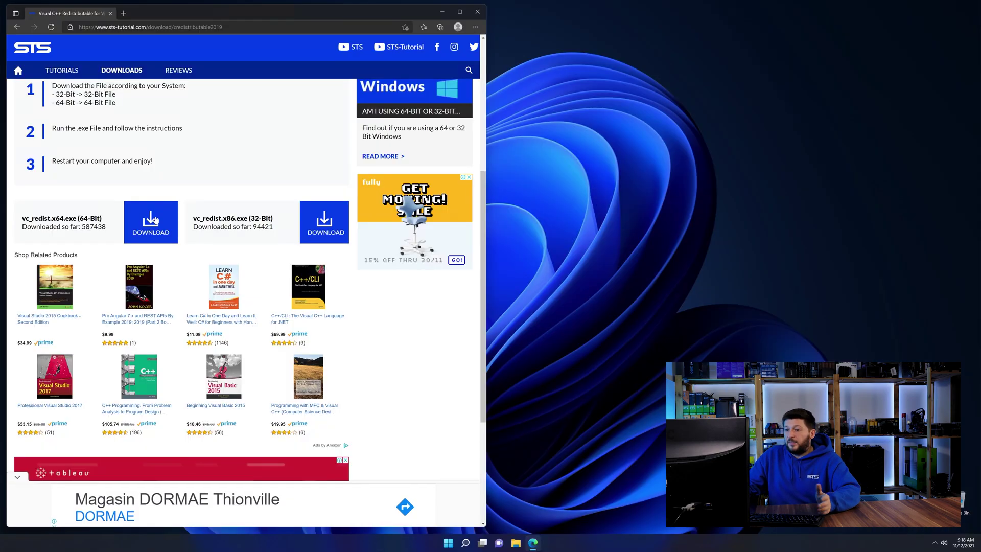
click(156, 220)
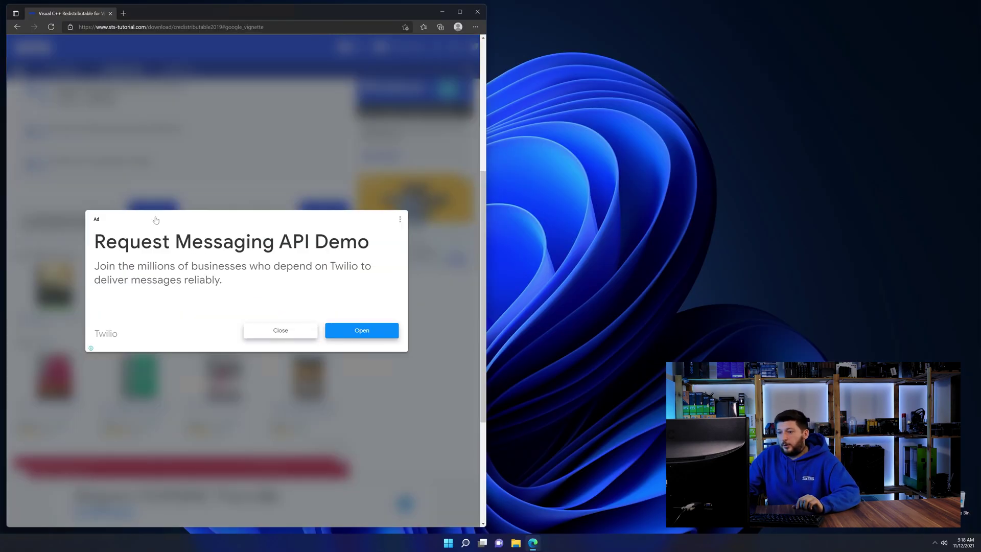
click(269, 332)
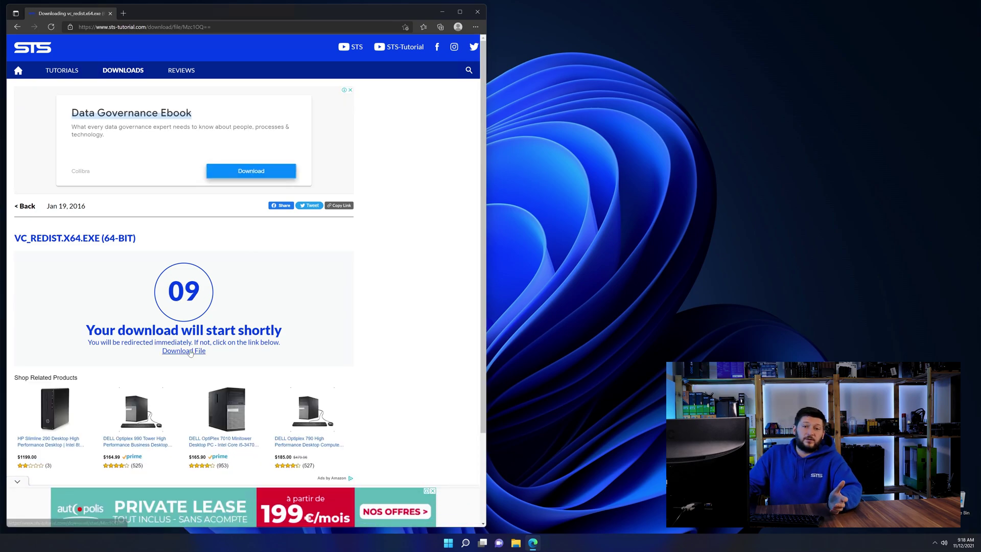
click(188, 351)
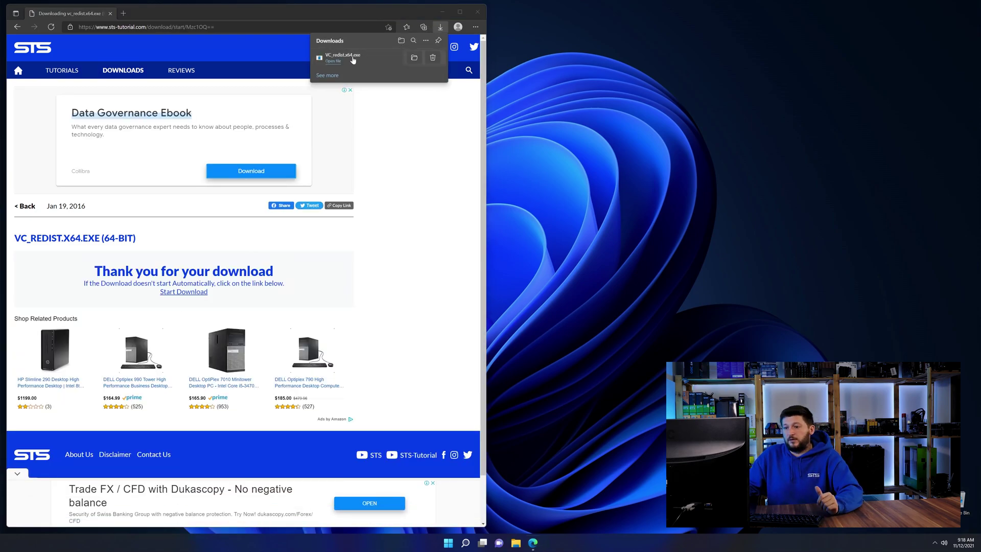
click(351, 60)
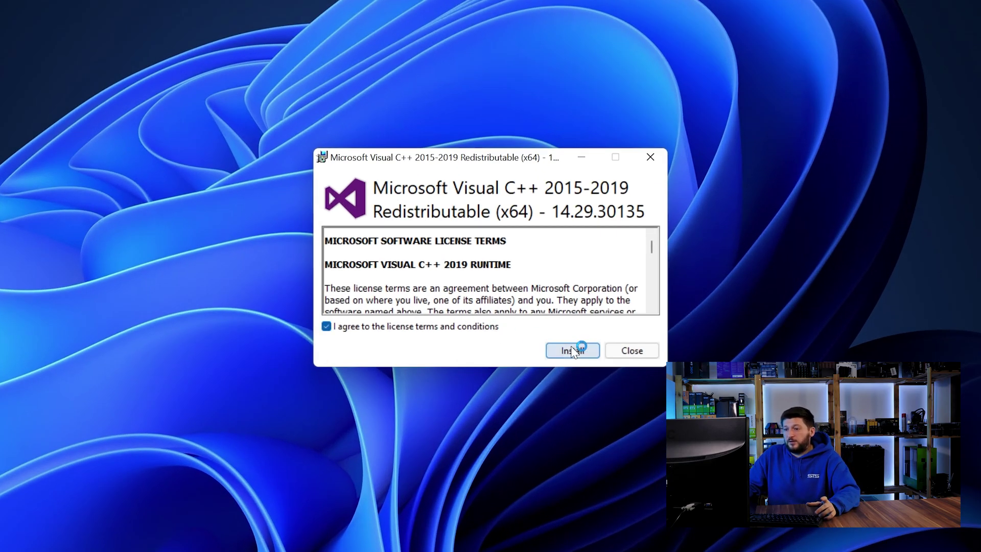
Step: Install the Visual C++ 2015-2019 Redistributable (x64) 14.29.30135 after accepting the license
click(572, 350)
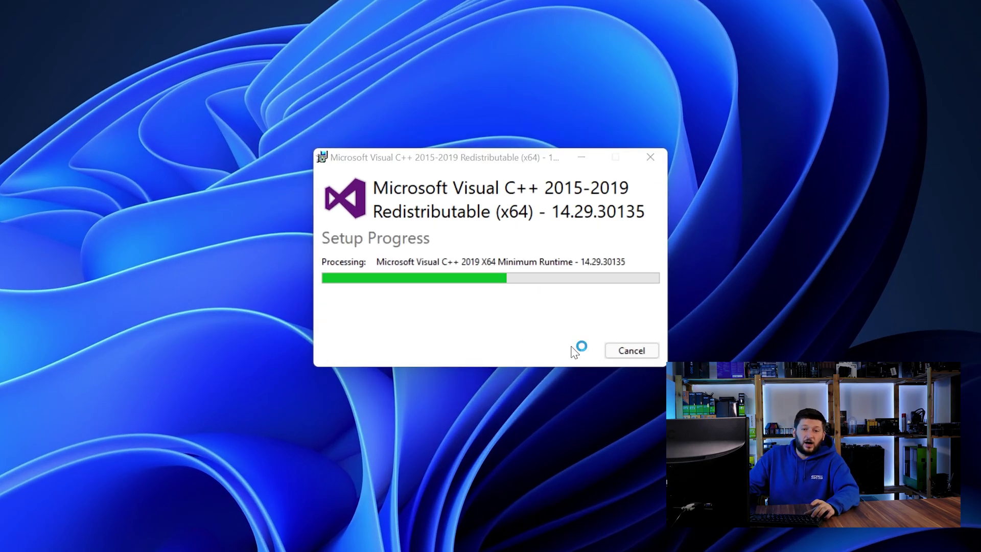